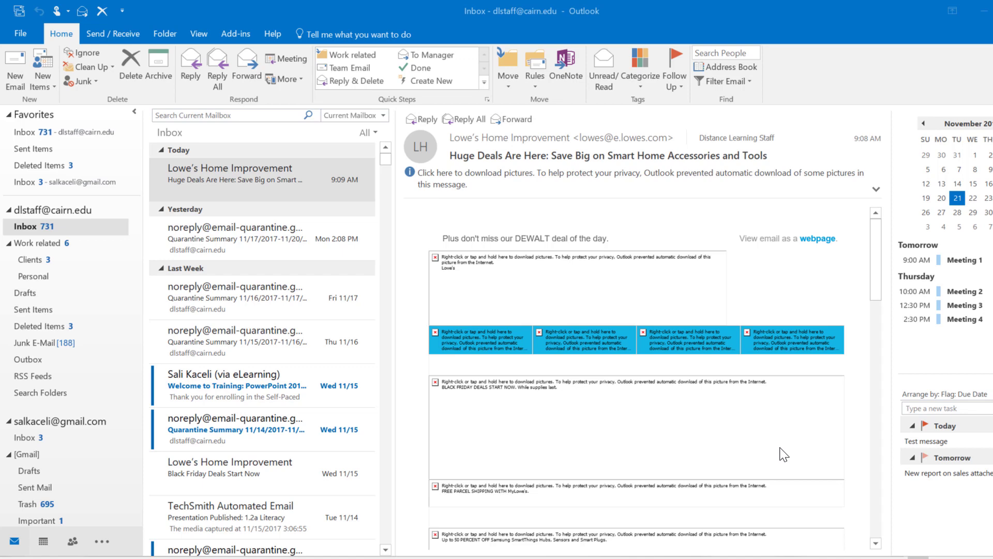
Open the Calendar folder under My Calendars to show the November 21–27, 2017 week
click(43, 540)
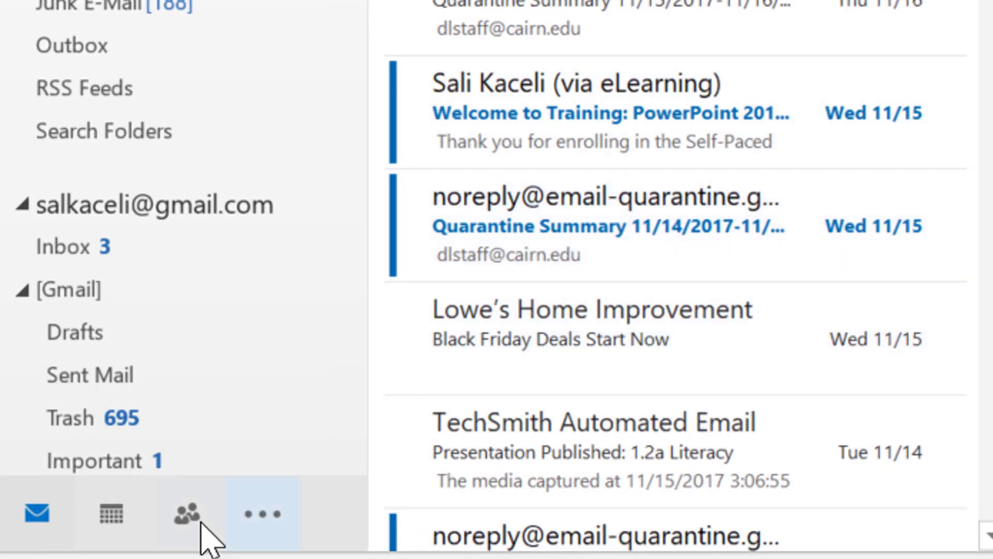
mouse_move(42, 548)
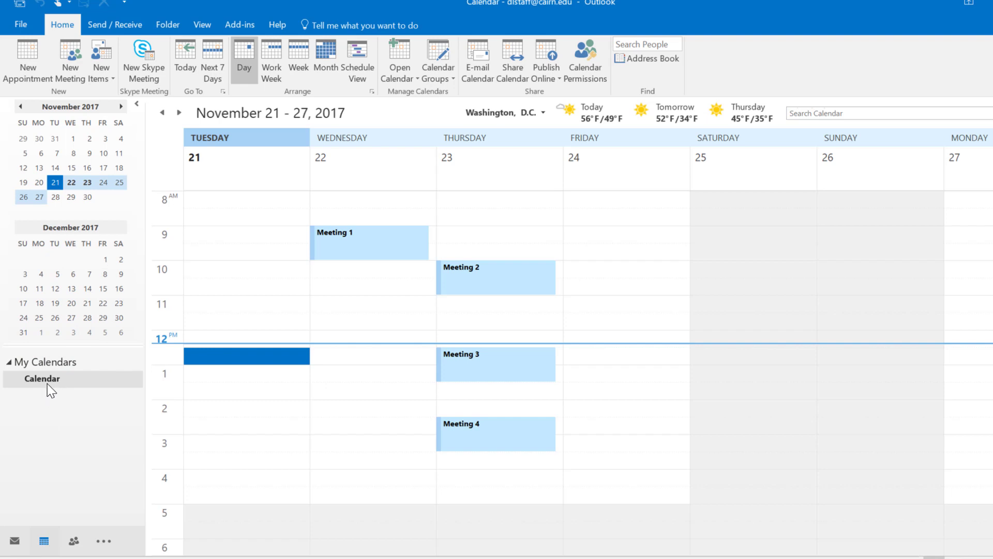
click(57, 433)
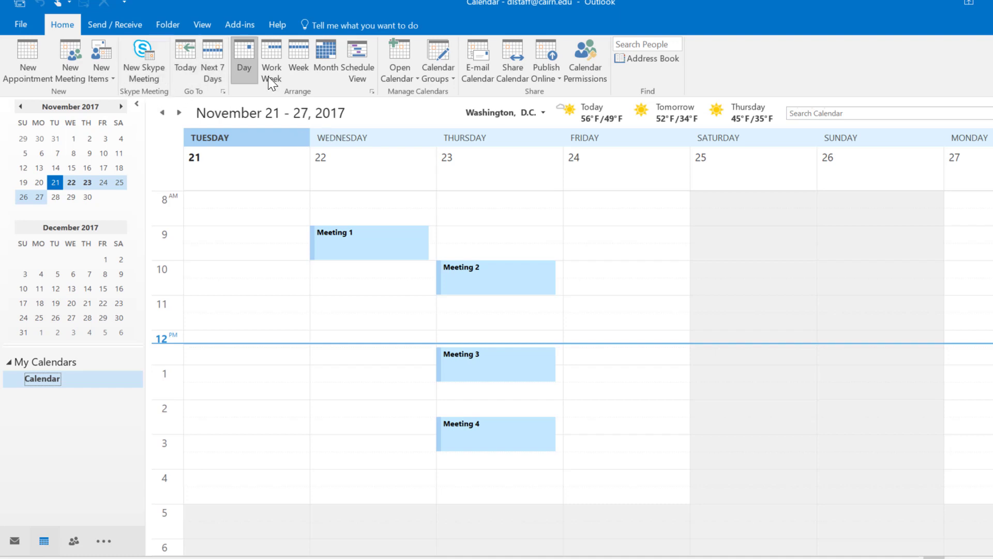
Try the Today, Day, Next 7 Days, Work Week and Week calendar views
click(187, 57)
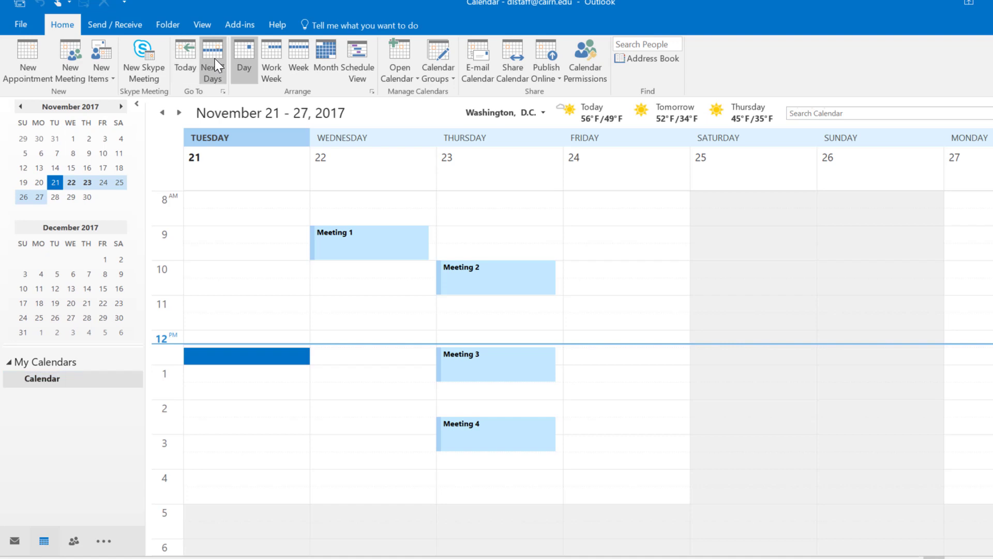
click(244, 60)
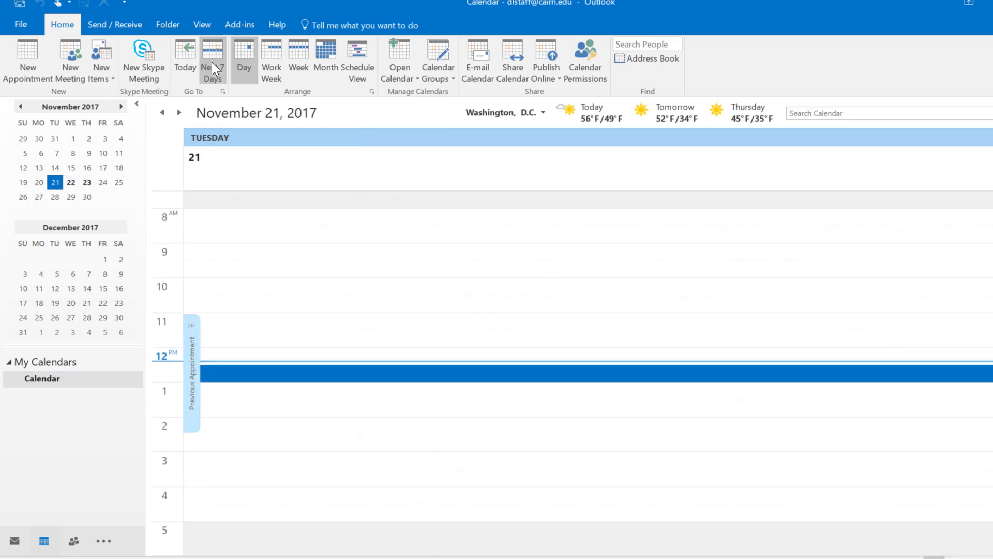
click(213, 66)
click(268, 56)
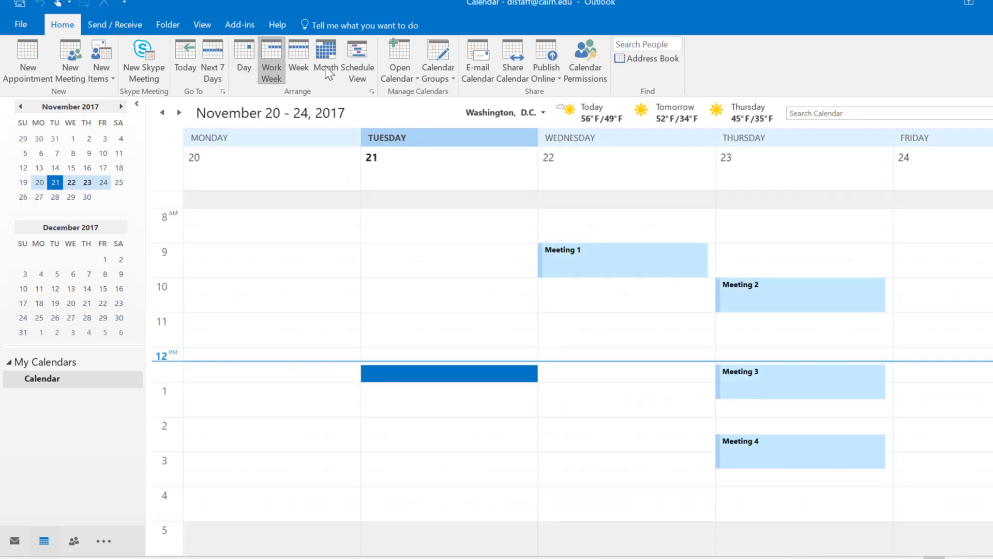
click(297, 65)
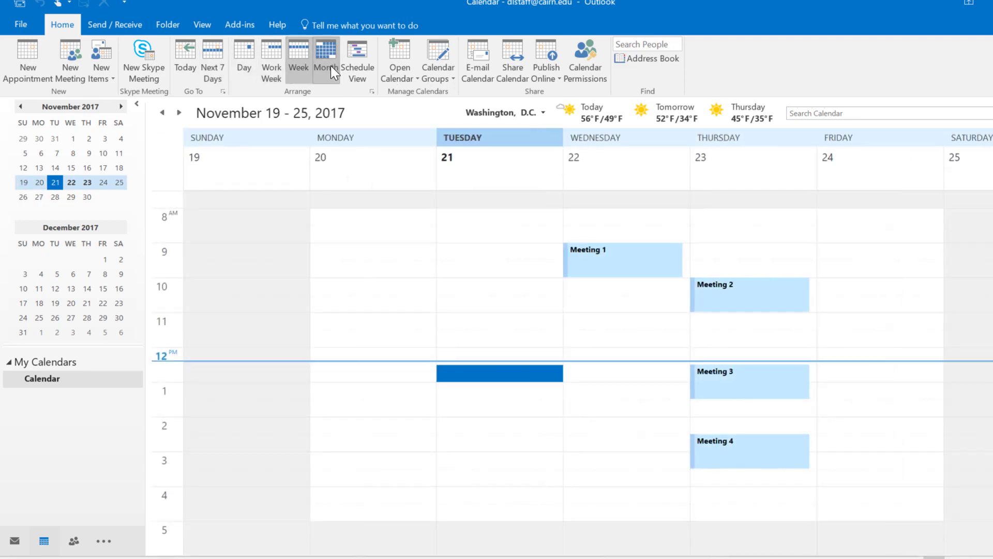
Preview Month and Schedule View, then settle on the November 20–24 Work Week
click(336, 76)
click(356, 56)
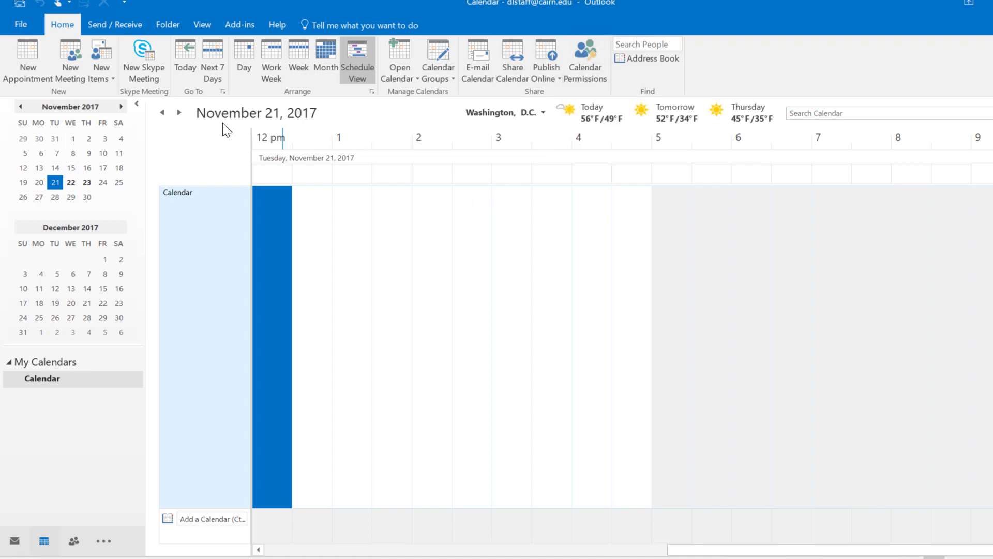
click(242, 52)
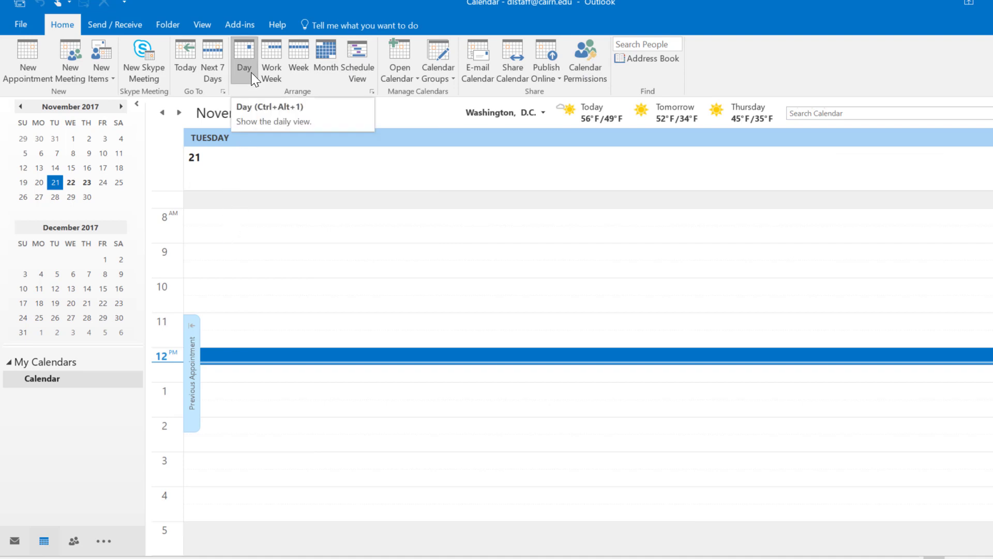
click(276, 71)
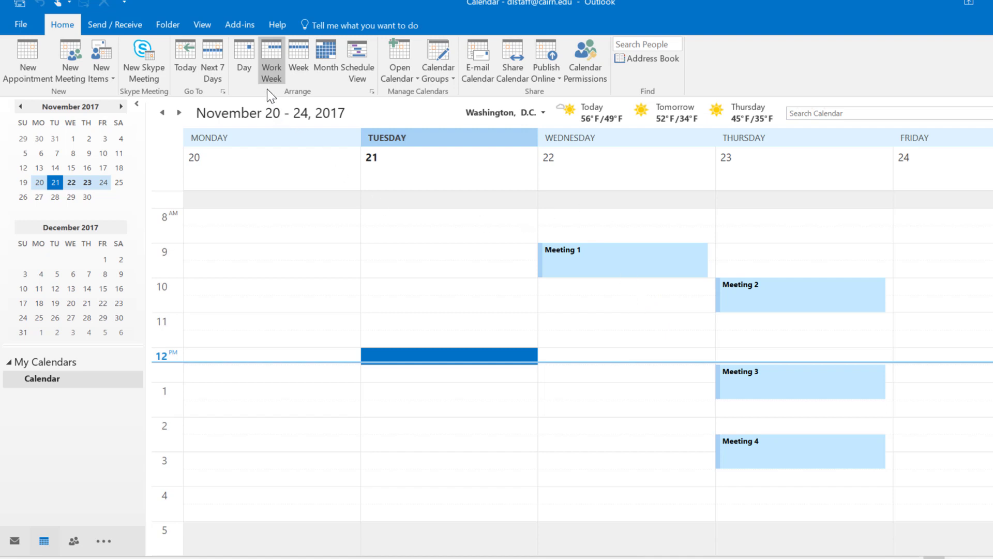
Create a 2–3 PM 'Meeting with the manager' appointment on Tuesday, November 21 in Day view
click(248, 61)
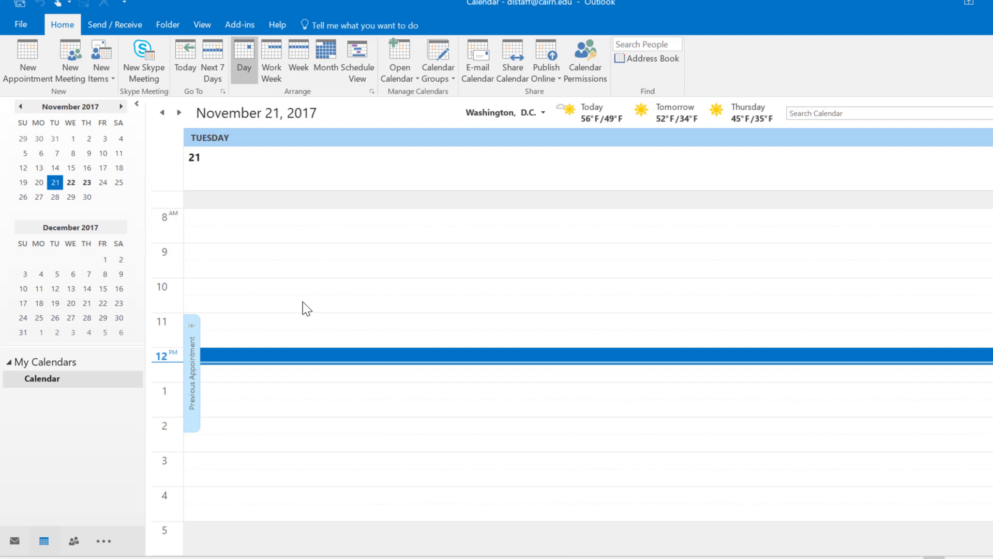
scroll(307, 309, down, 6)
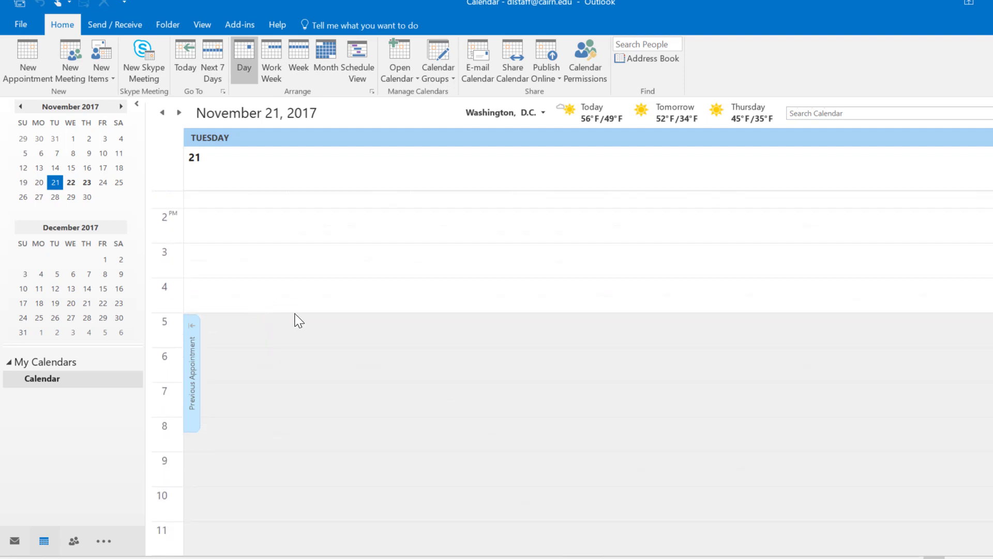
drag(230, 224, 234, 241)
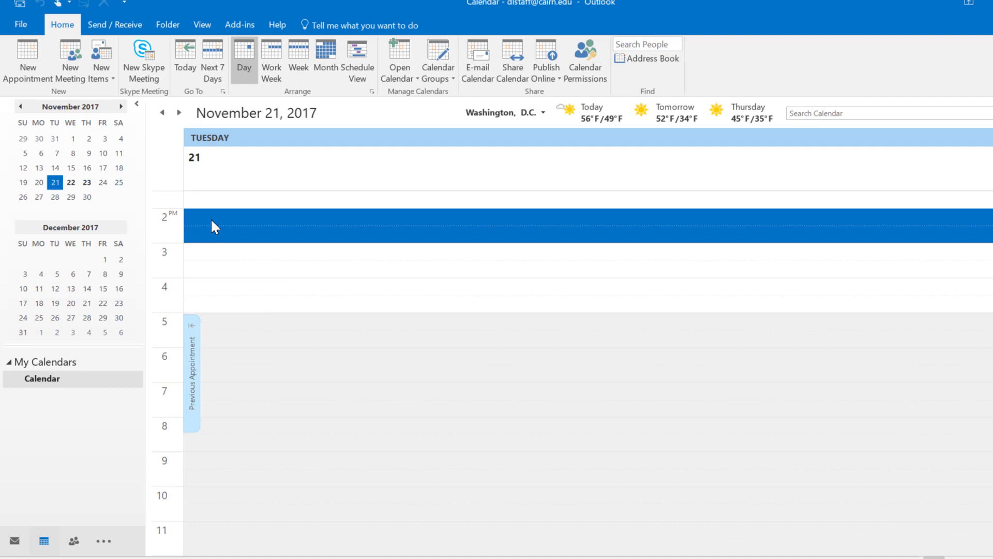
text(Meeting with the manager)
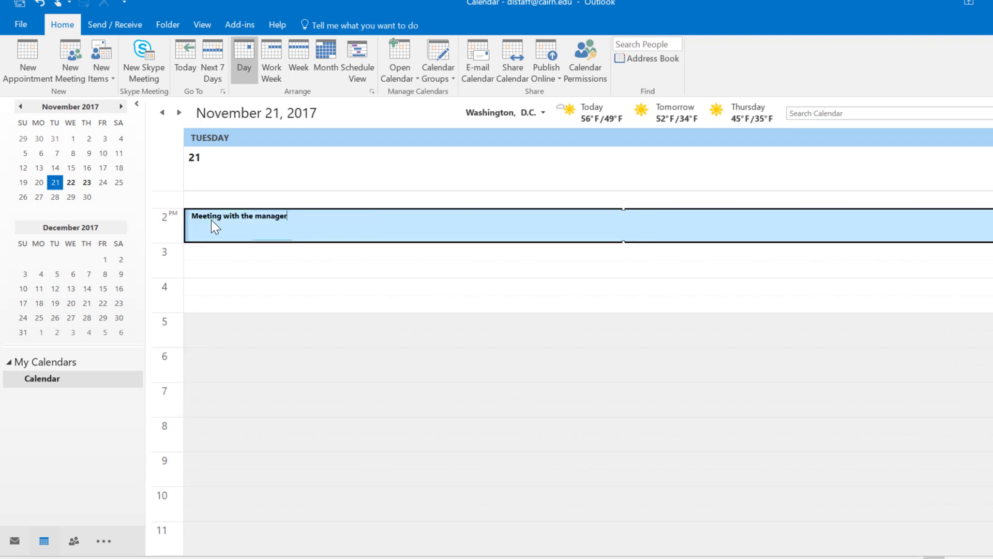
key(Return)
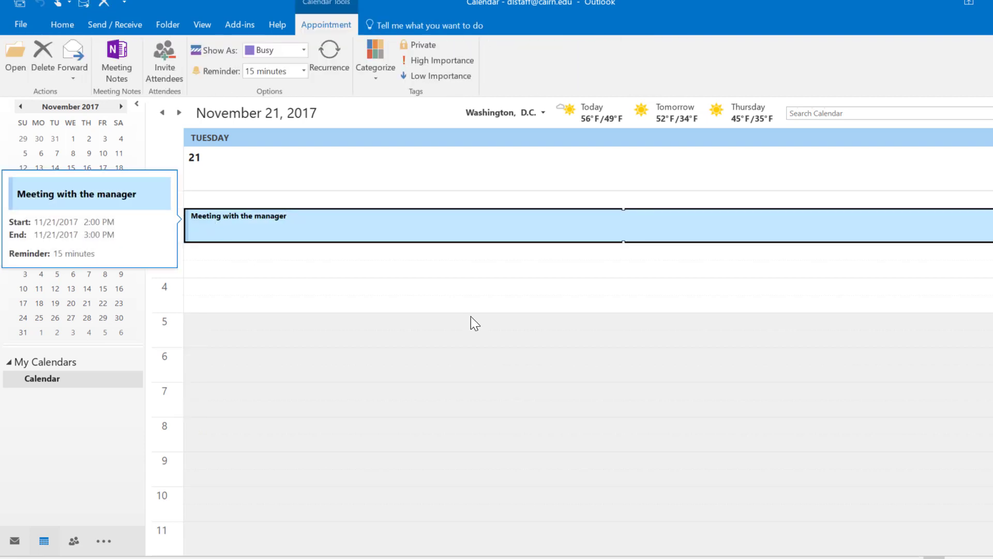
mouse_move(268, 238)
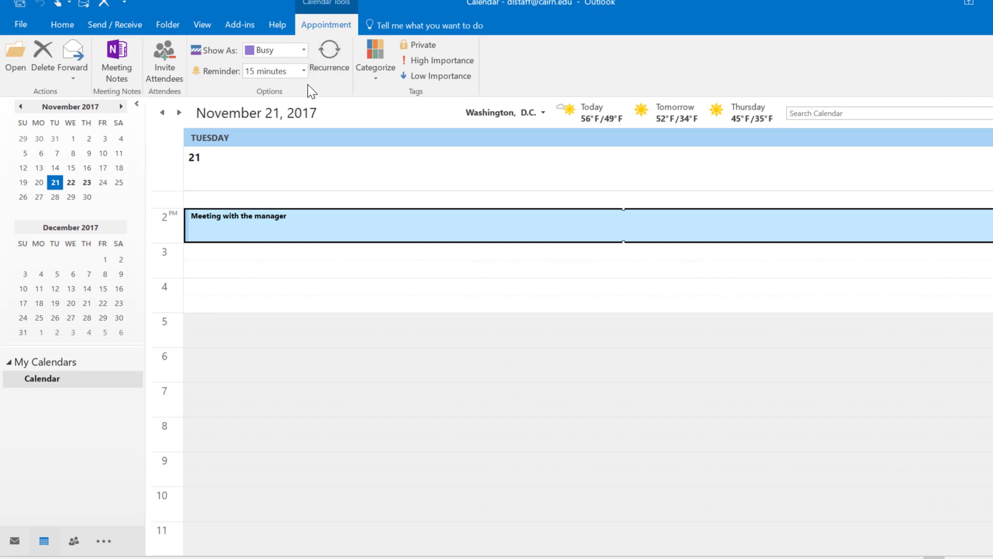
click(304, 50)
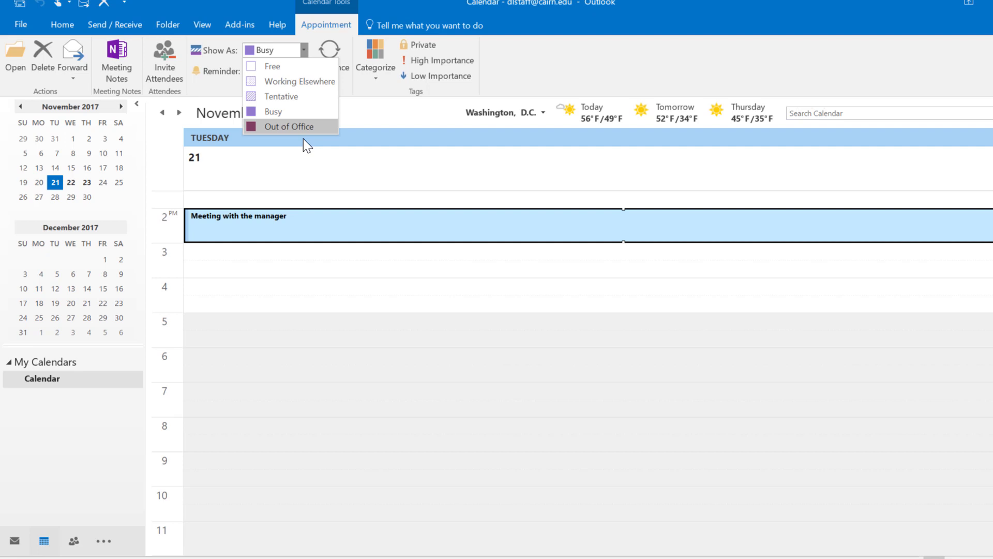
key(Escape)
key(Escape)
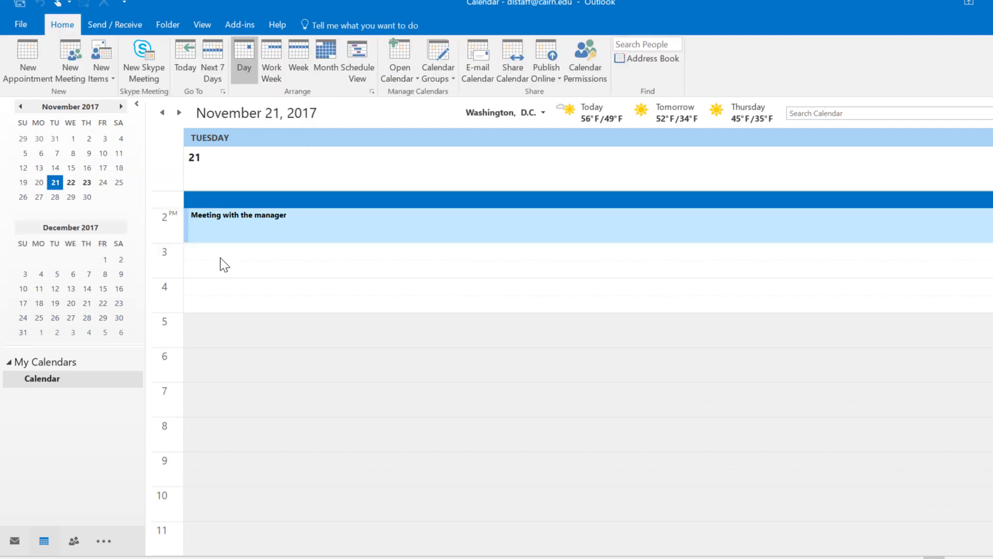
Start a 'Meeting with Client A' appointment noting 'Make sure to bring the report to the meeting.'
click(41, 60)
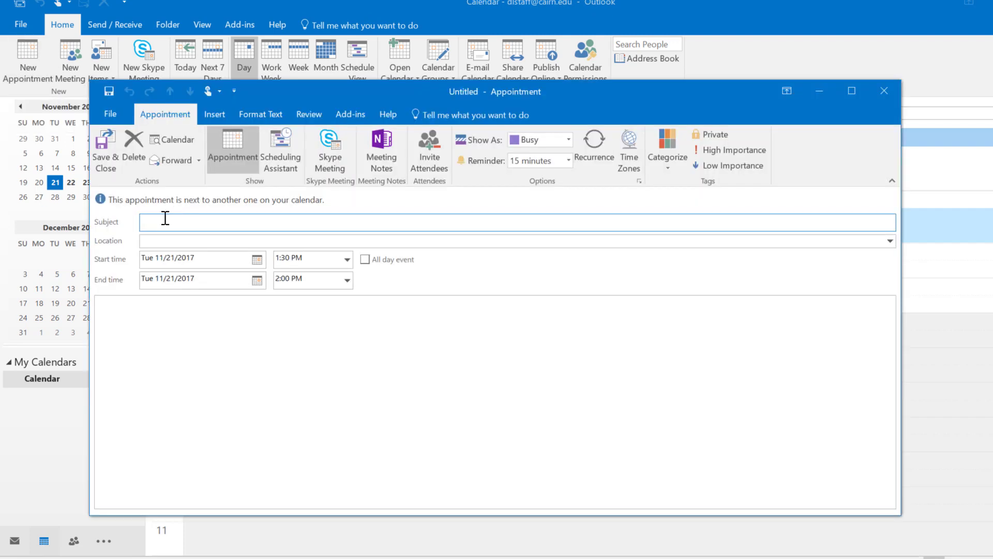
text(Meeting with Client A)
click(164, 241)
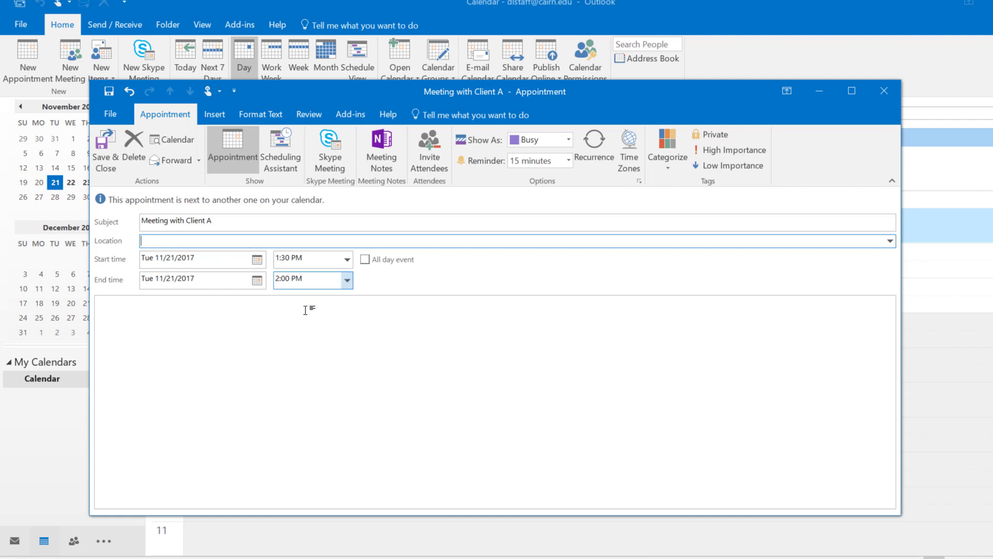
click(294, 404)
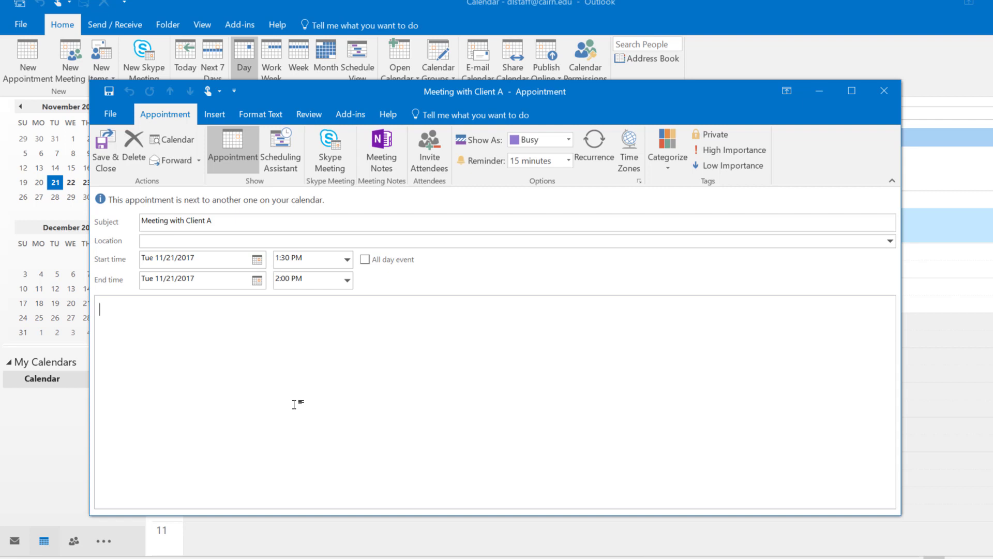
text(Make sure to bring the report to the meeting.)
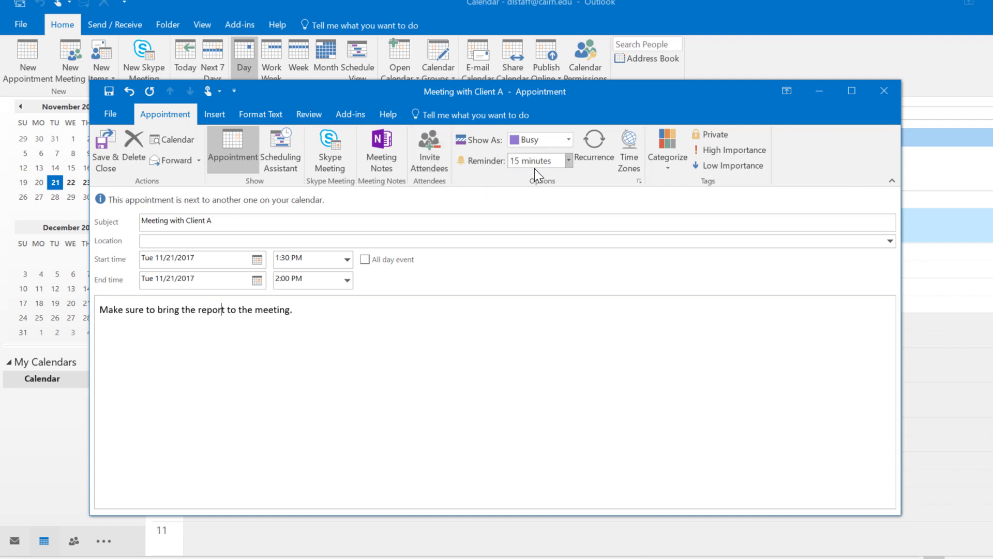
Set Meeting with Client A to recur monthly on day 21, ending by 8/21/2018
click(599, 147)
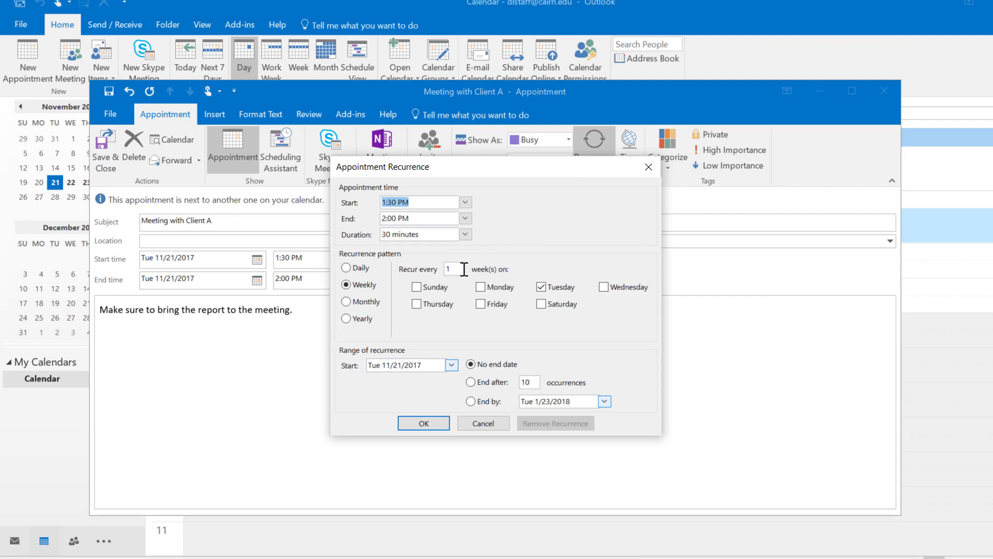
click(345, 301)
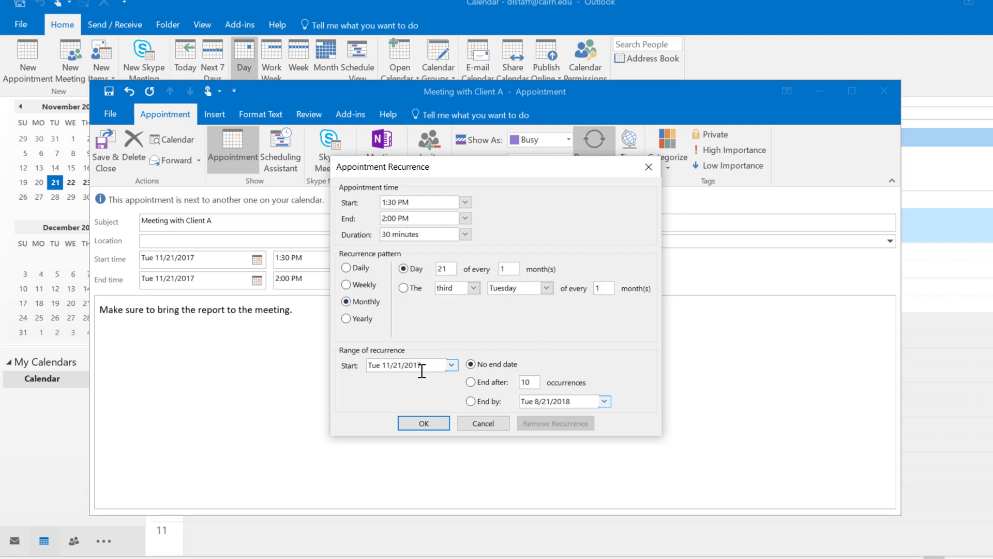
click(471, 383)
click(423, 422)
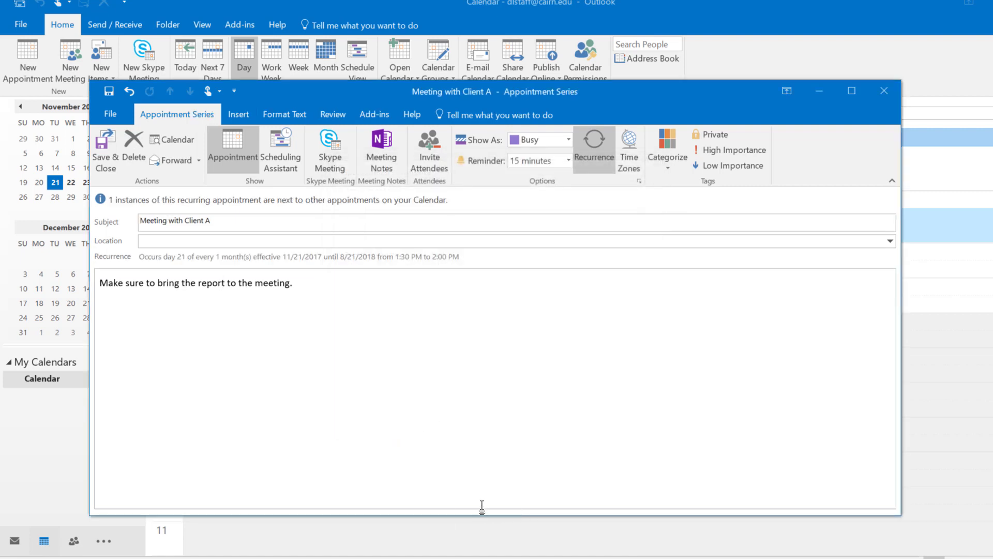
Save the Client A series and browse Month view to show December 21, 2017 as a day
click(104, 153)
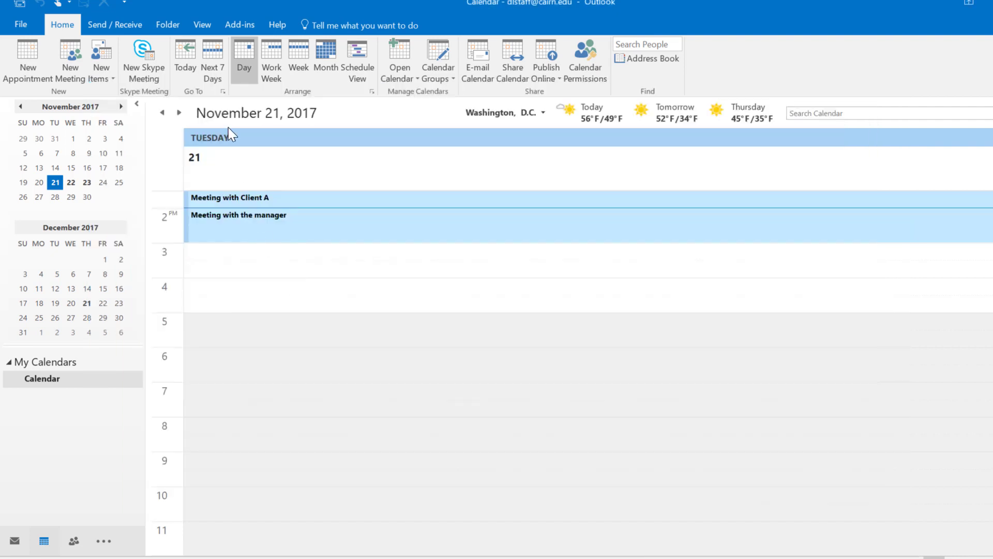
click(323, 64)
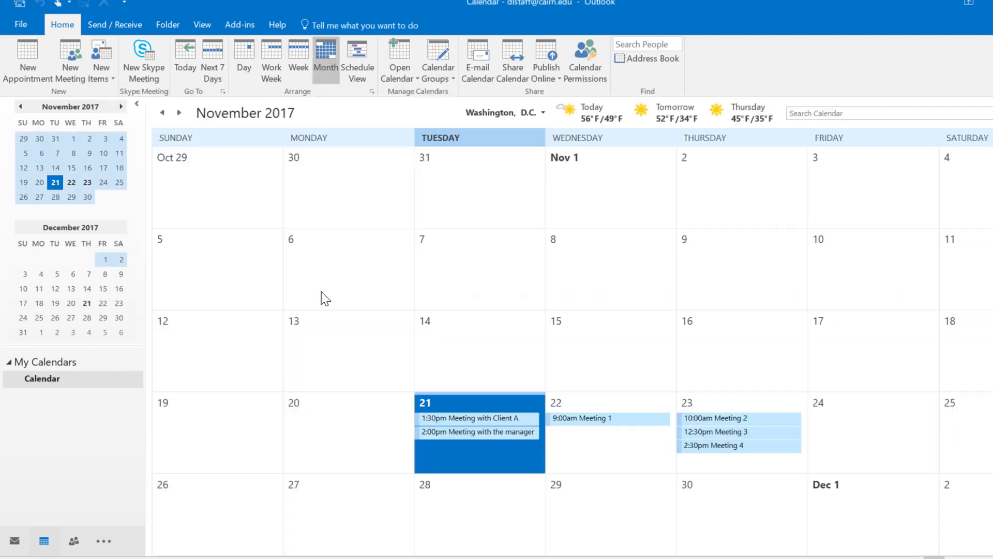
click(179, 112)
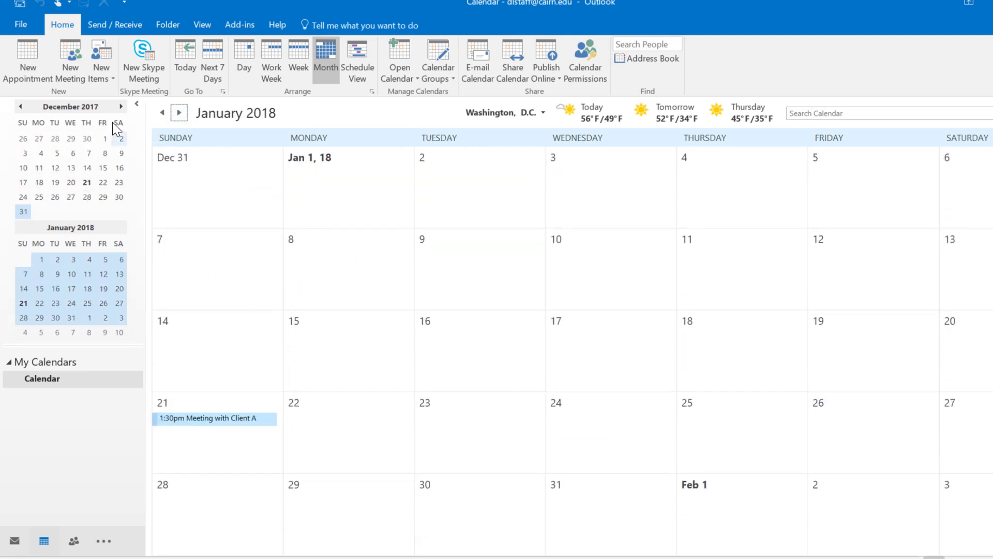
click(162, 112)
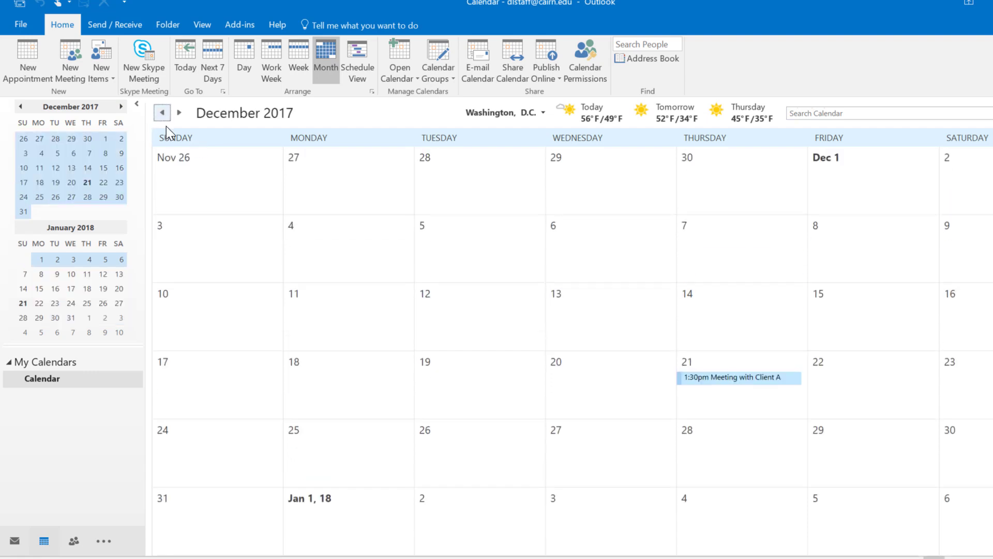
click(244, 63)
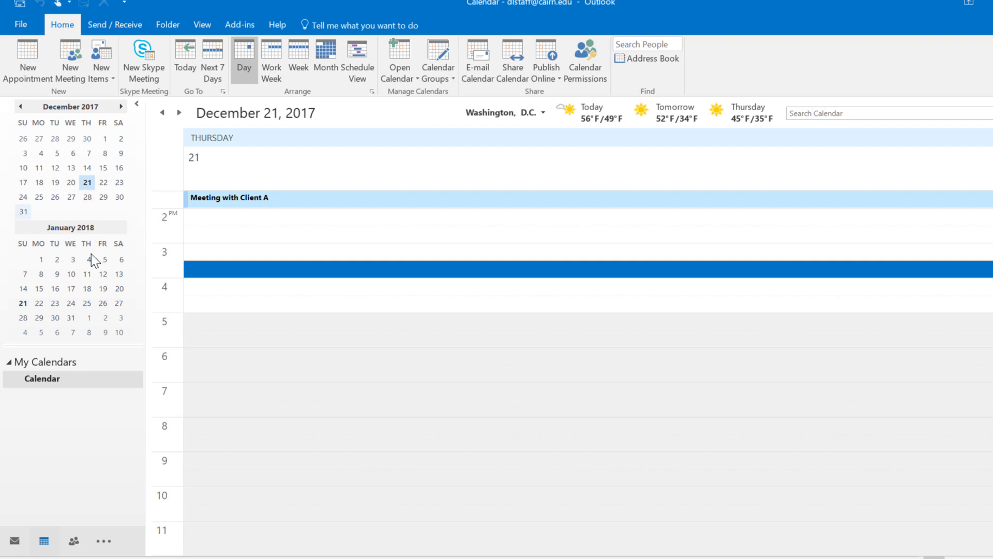
Add 'Meeting with the boss' from 8 to 9 PM on January 18, 2018
click(91, 289)
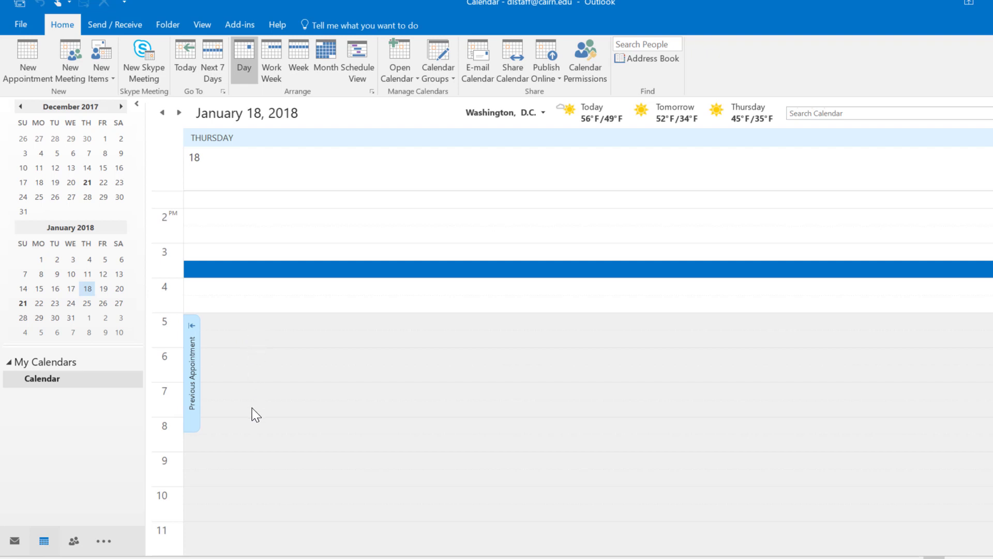
drag(237, 422, 237, 444)
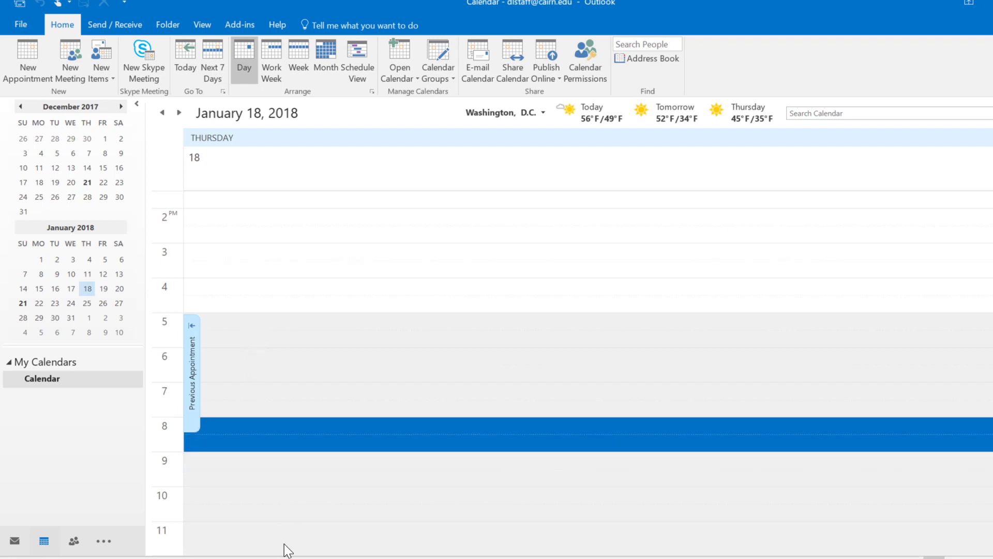
key(ctrl+v)
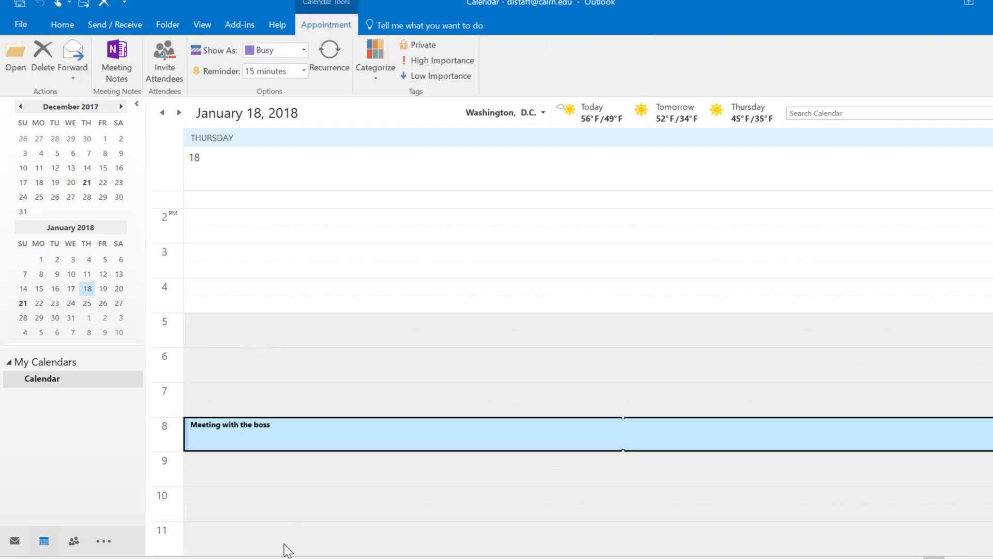
Select and deselect the boss meeting on the January 18 calendar
click(223, 451)
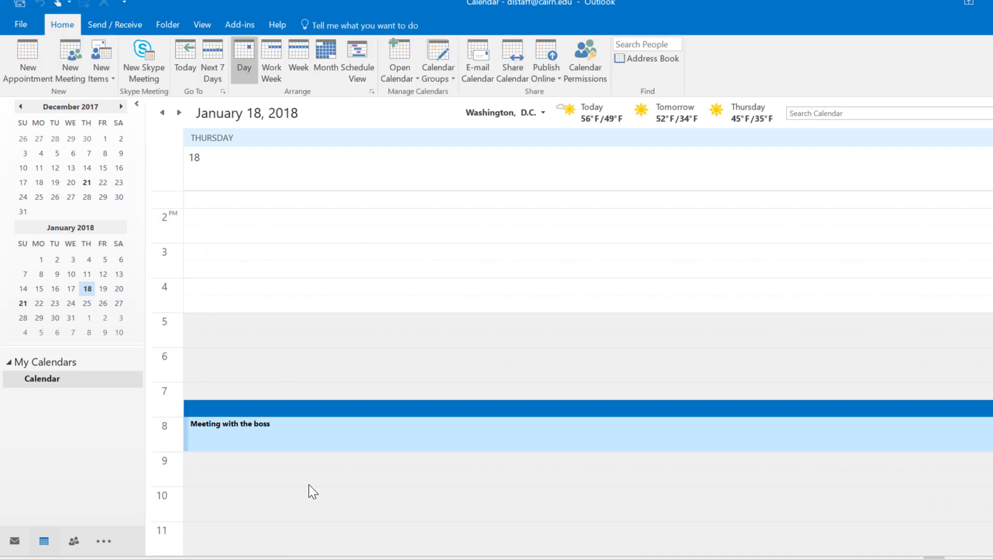
click(230, 431)
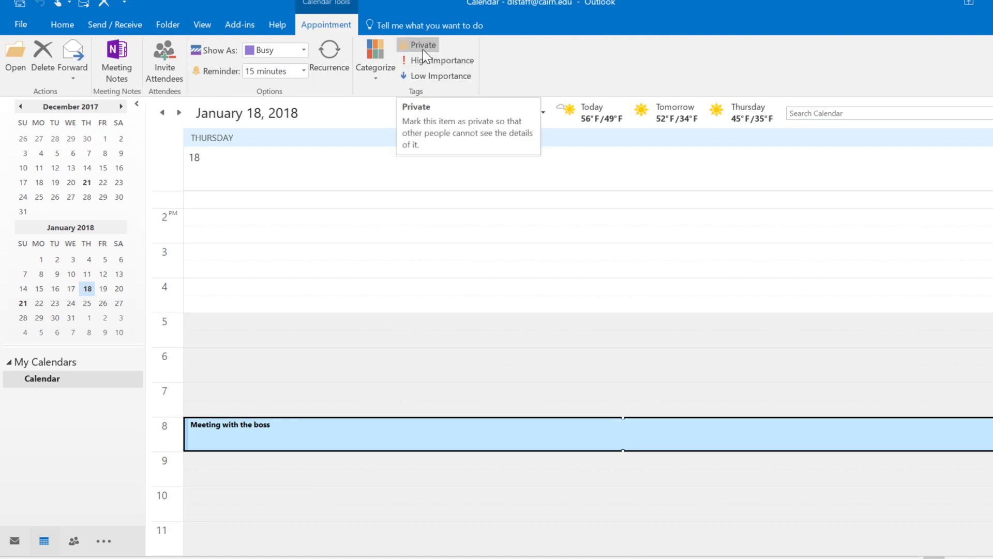
click(357, 391)
click(337, 435)
click(242, 359)
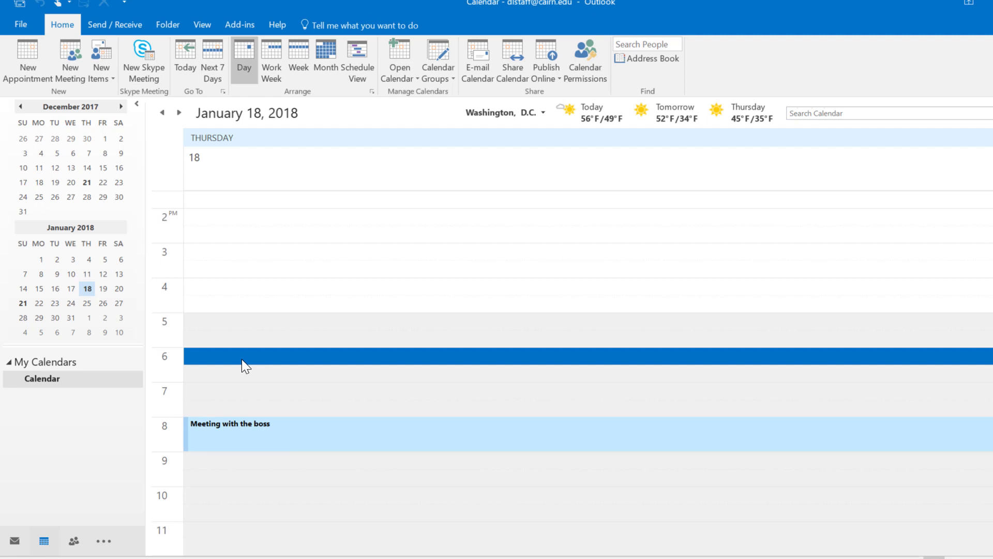